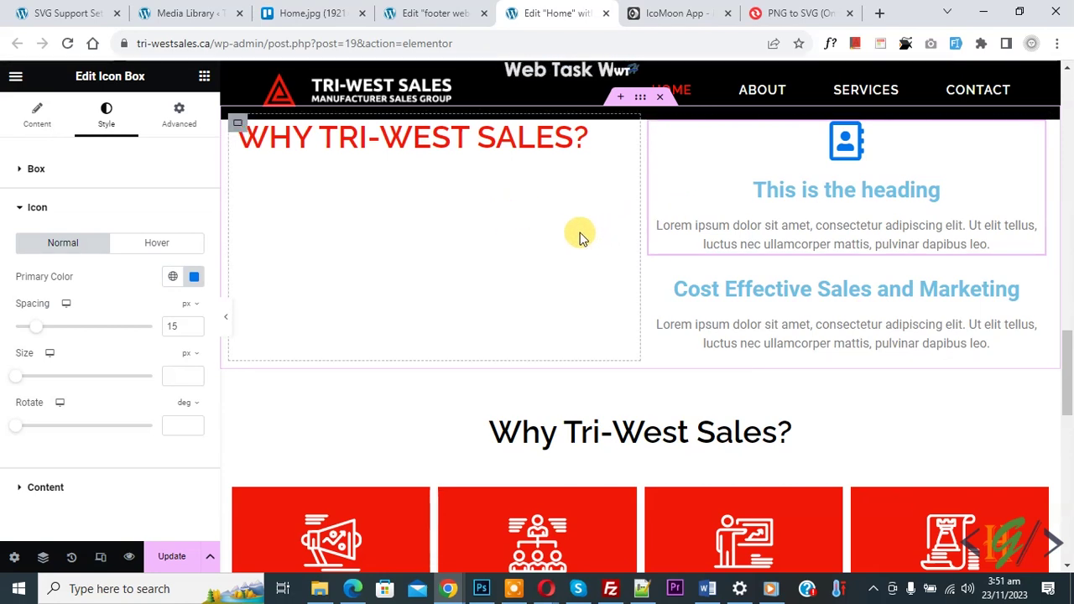
- Leave the Edit Icon Box settings and bring back the Elements widget list
click(202, 77)
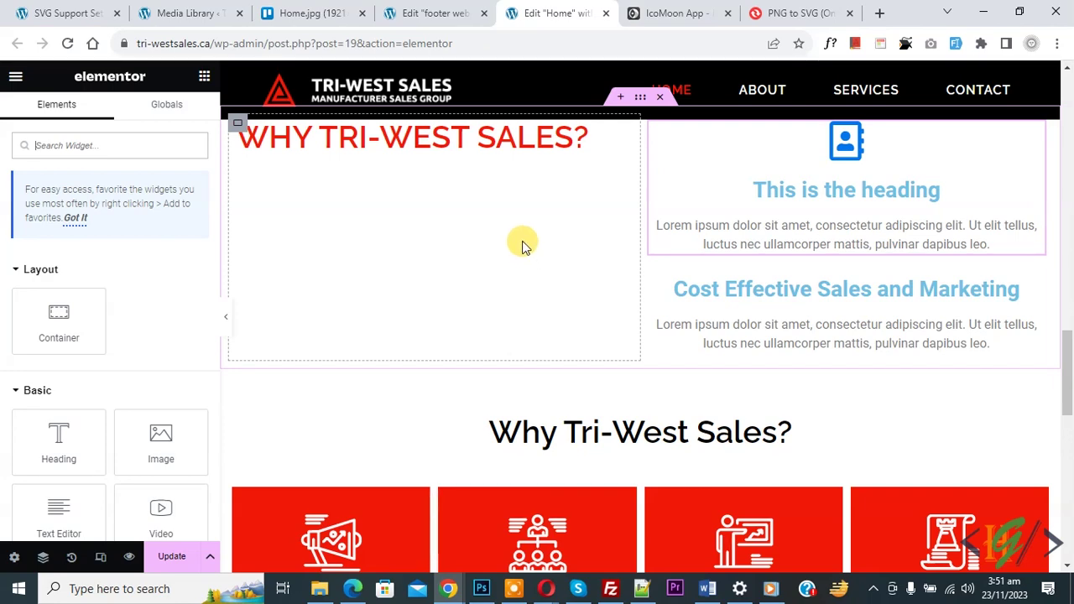
- Import the four Why_ SVG files into IcoMoon as a new icon set
click(660, 15)
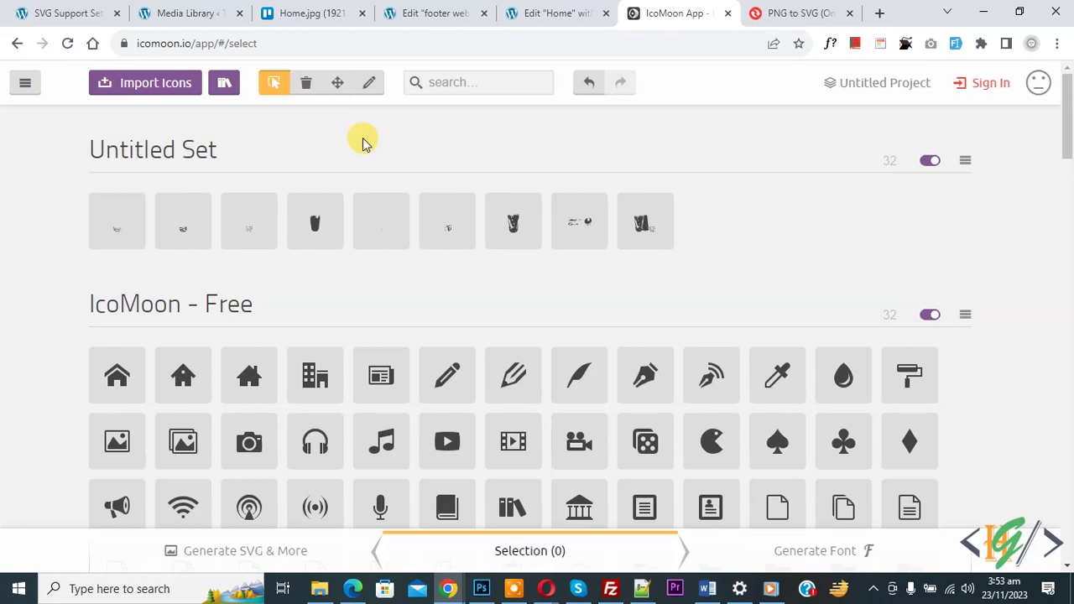
click(168, 90)
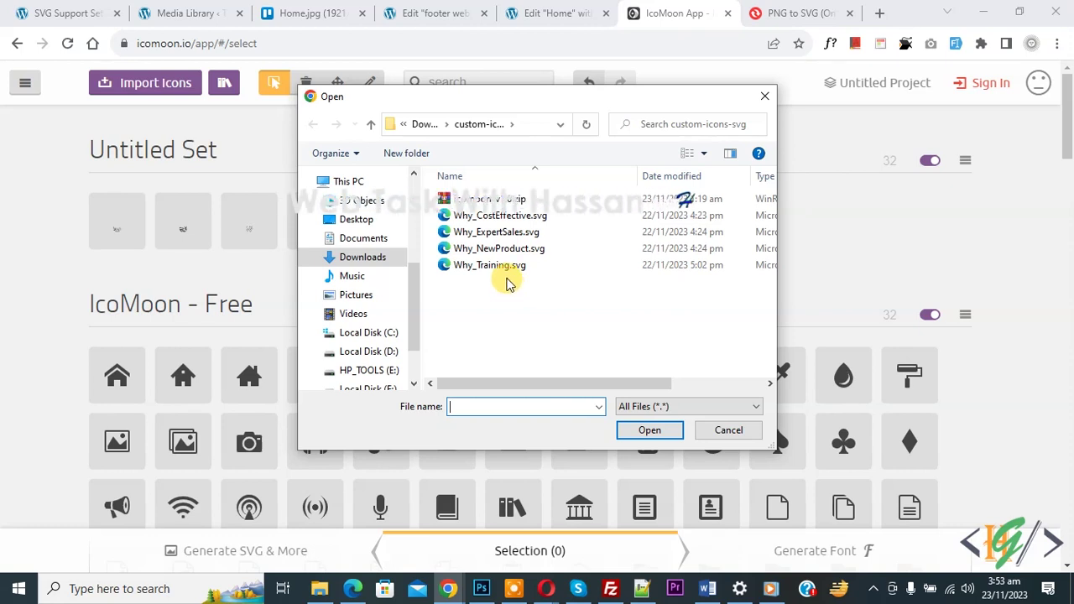
drag(511, 276, 475, 211)
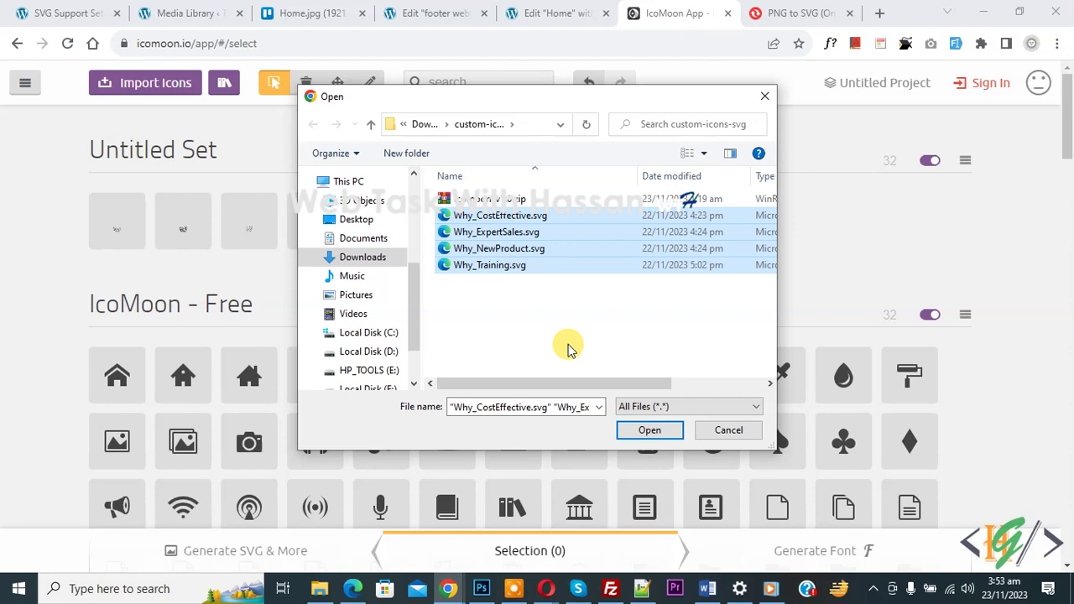
click(649, 431)
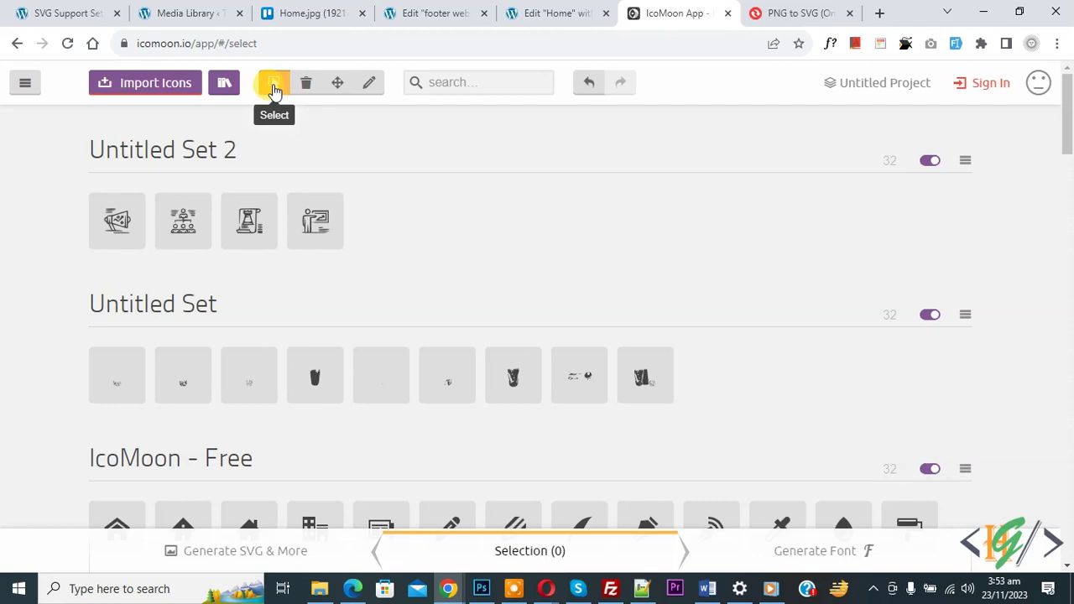
- Select the four imported icons: CostEffective, ExpertSales, NewProduct and Training
click(120, 220)
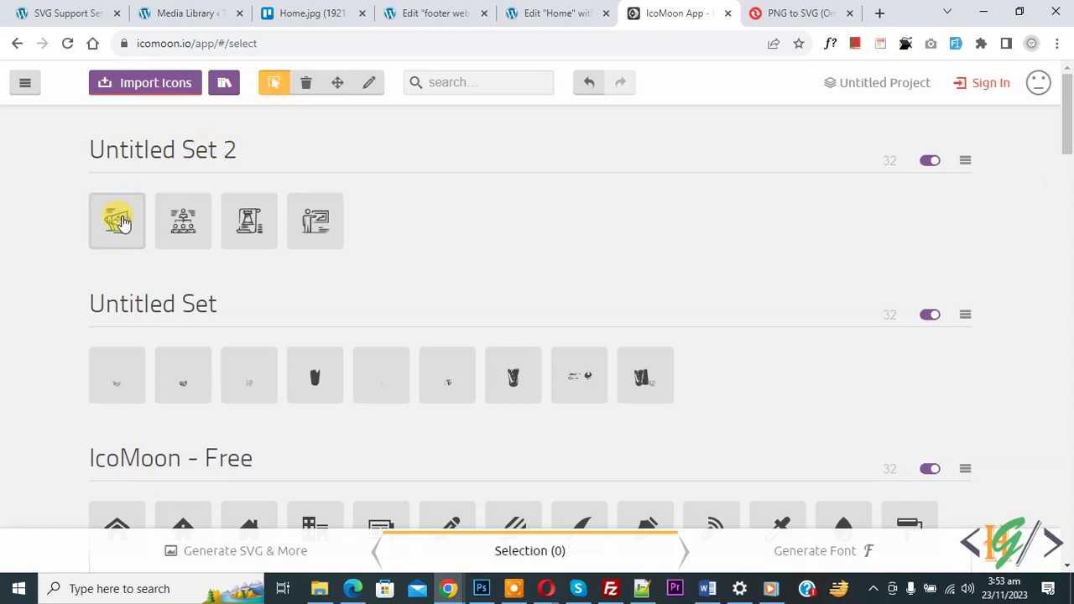
click(181, 222)
click(250, 225)
click(312, 233)
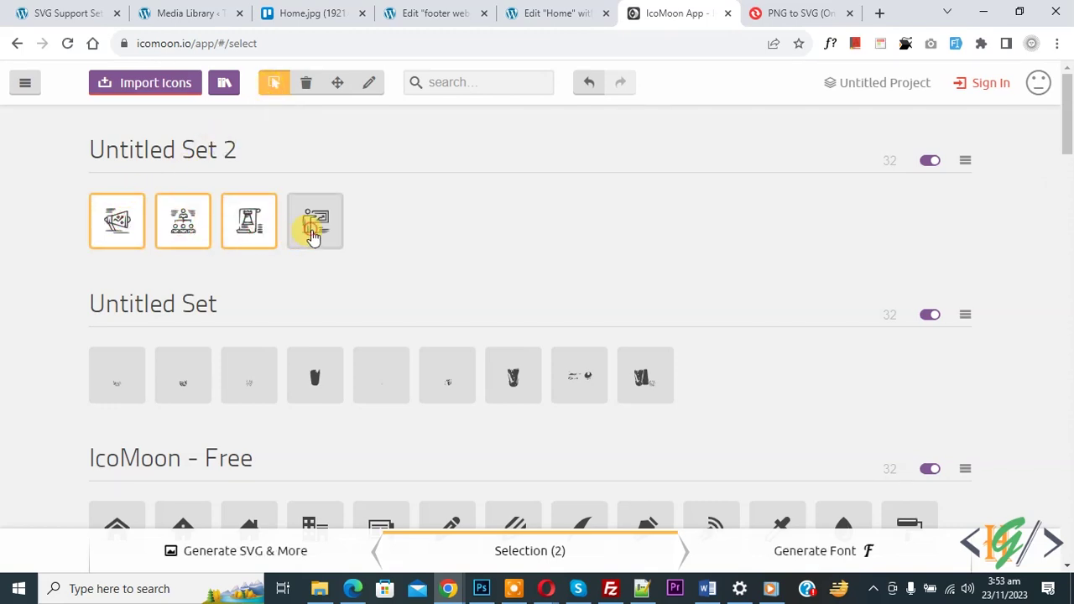
- Generate the font and set its name to customfont and class prefix to icon-css
click(818, 552)
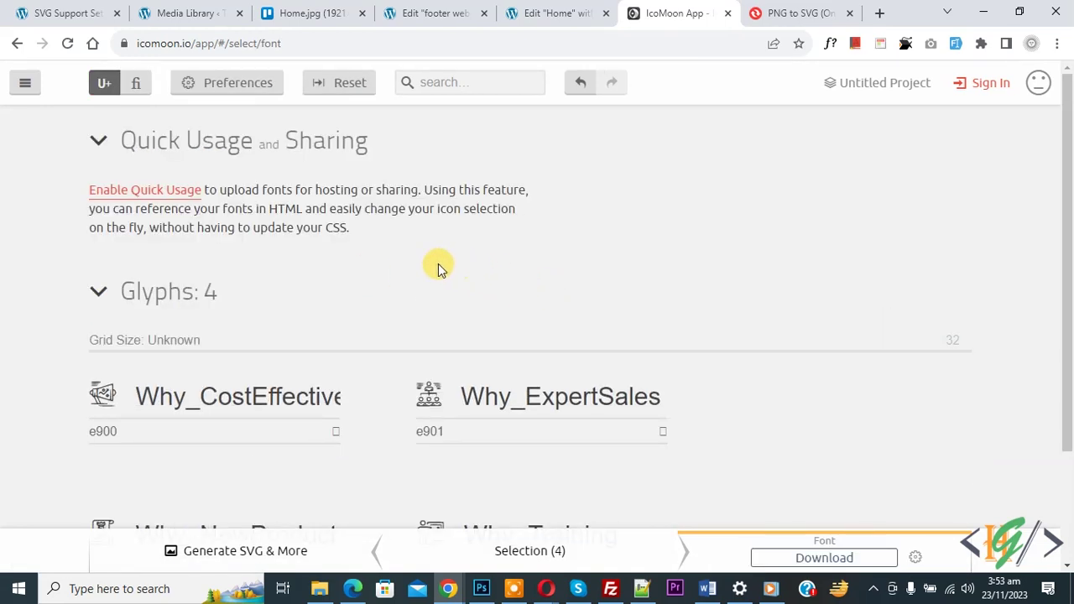
click(249, 88)
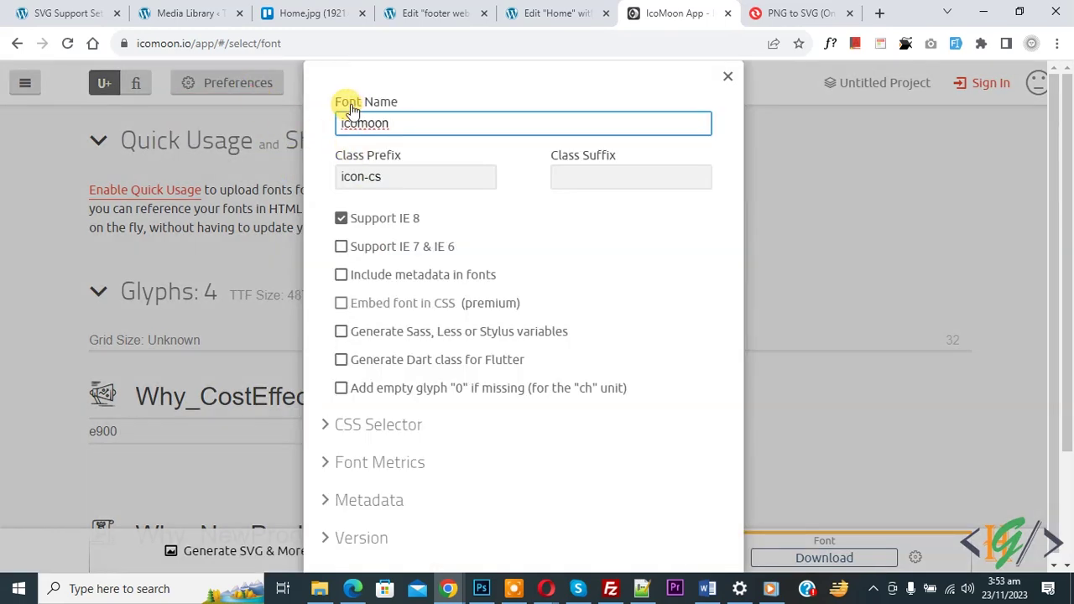
double_click(400, 123)
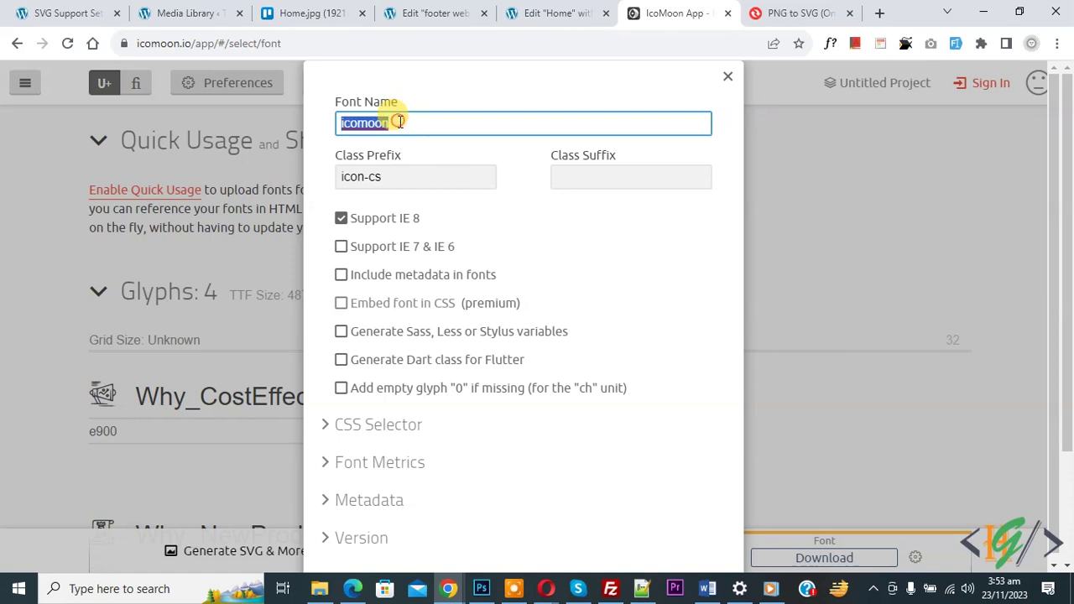
text(c)
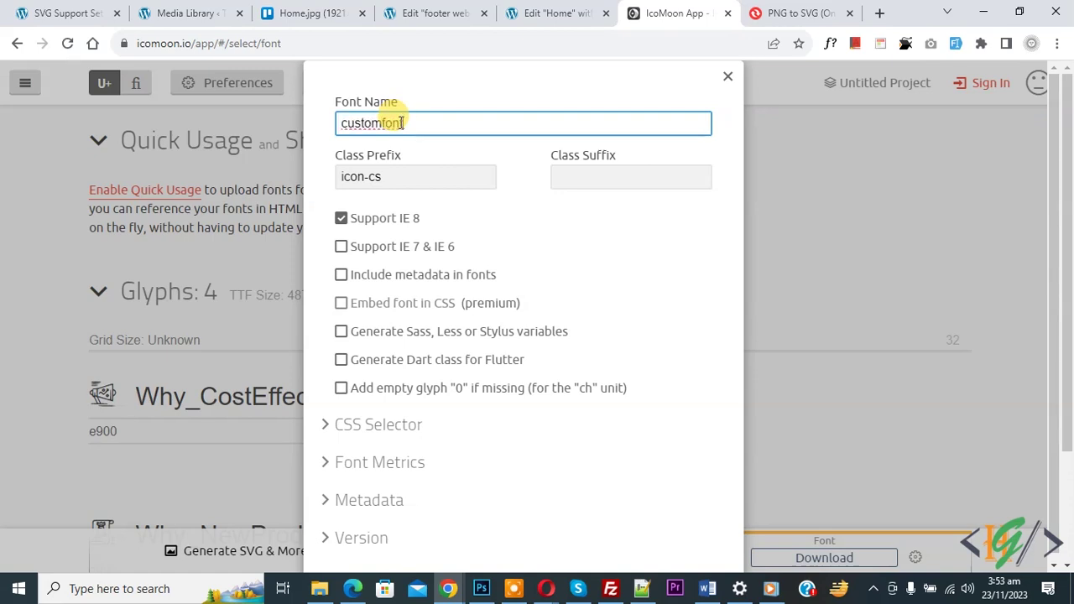
click(367, 172)
drag(370, 179, 387, 179)
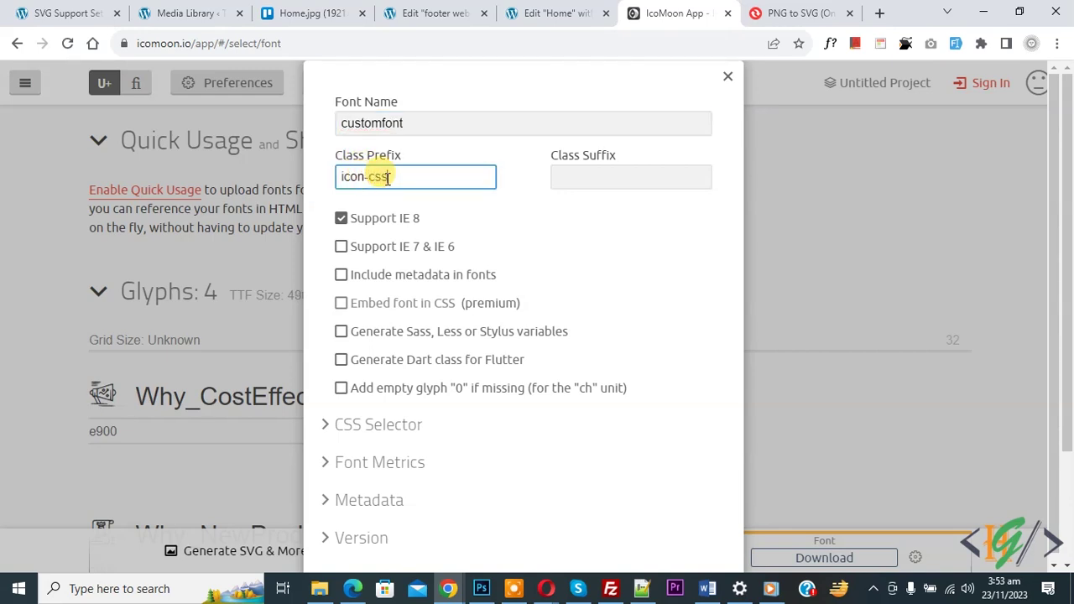
key(BackSpace)
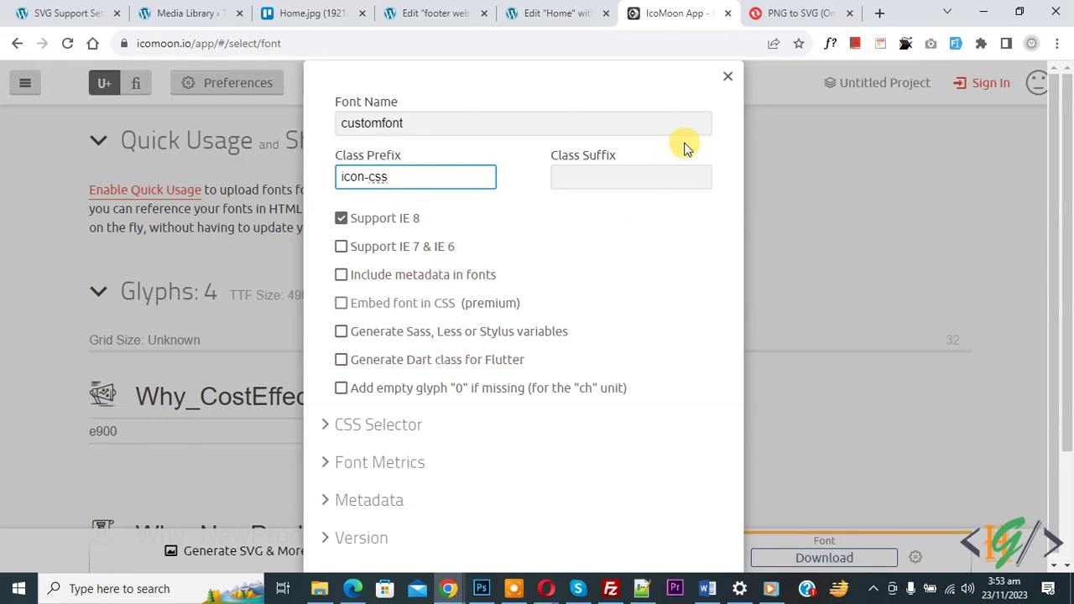
click(726, 78)
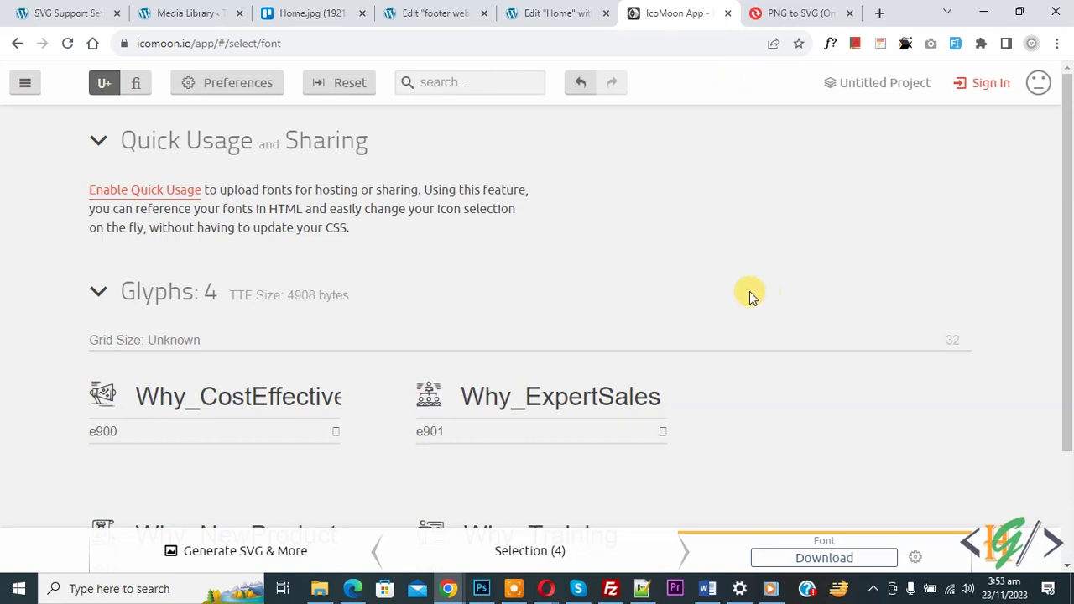
- Download the font package as customfont-v1.0.zip and return to the Elementor editor
click(824, 561)
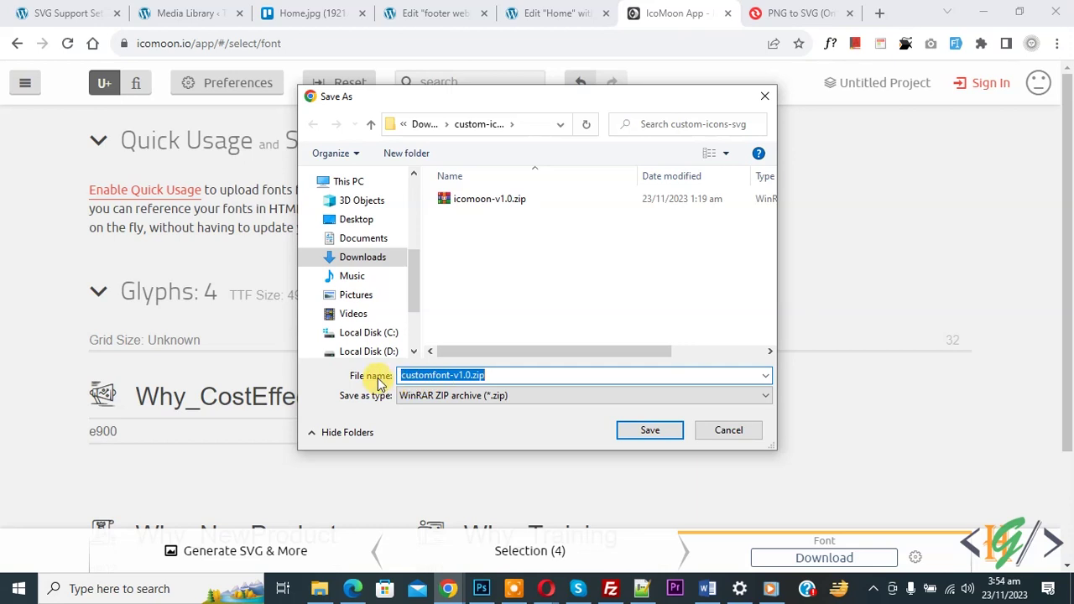
click(649, 432)
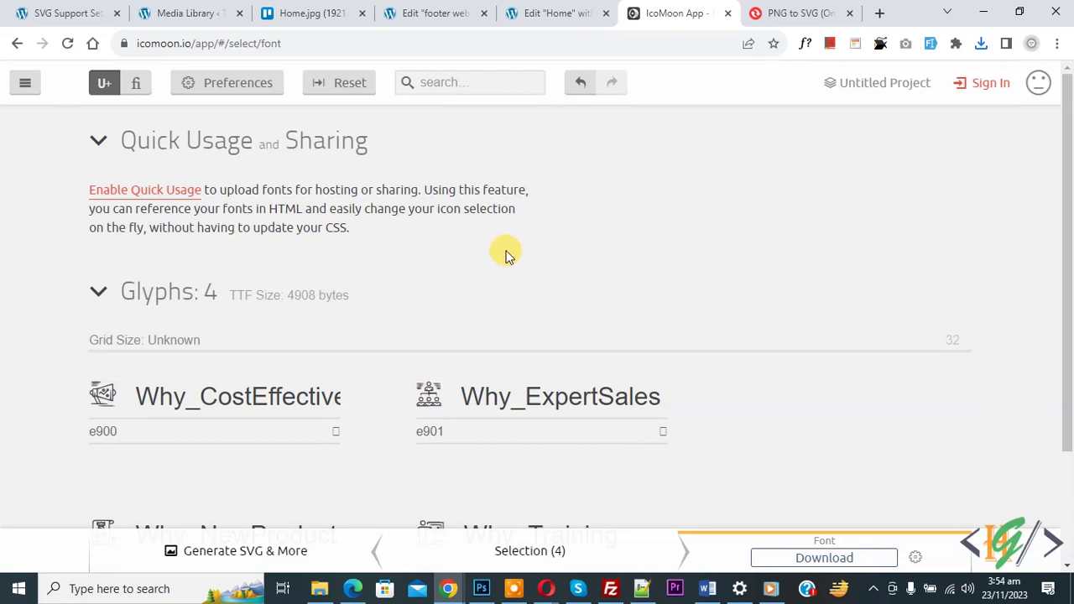
click(320, 590)
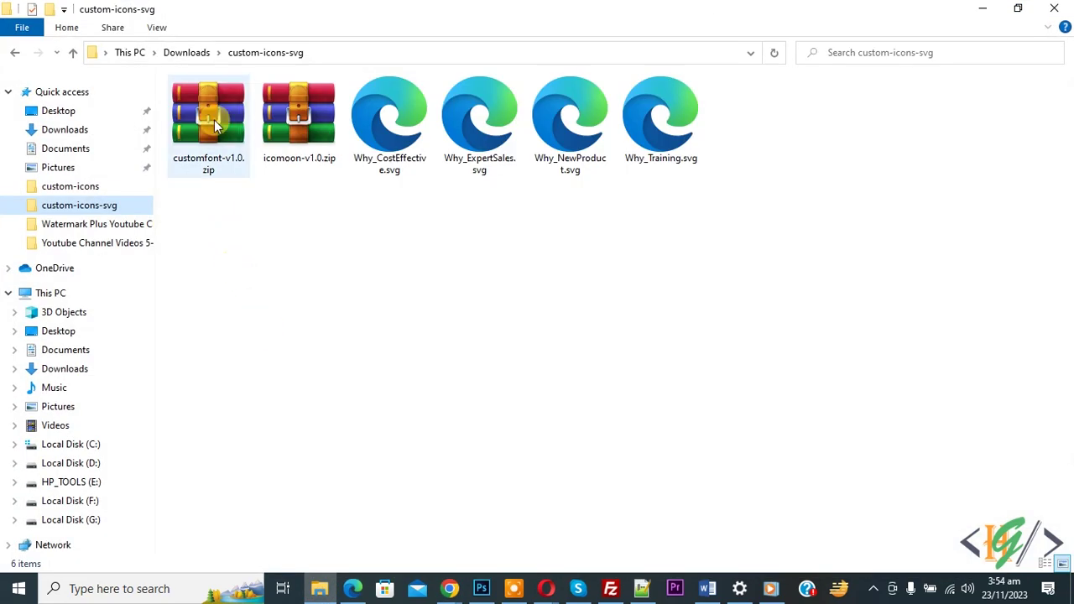
click(316, 592)
click(551, 10)
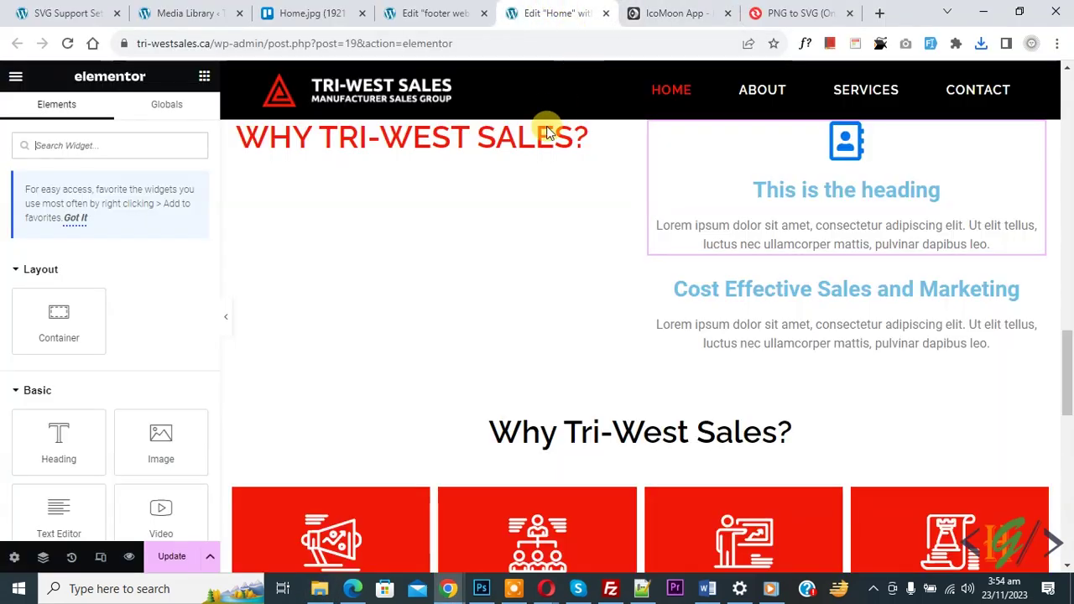
- From the icon box's Icon Library, choose Upload to open the Custom Icons page
click(846, 144)
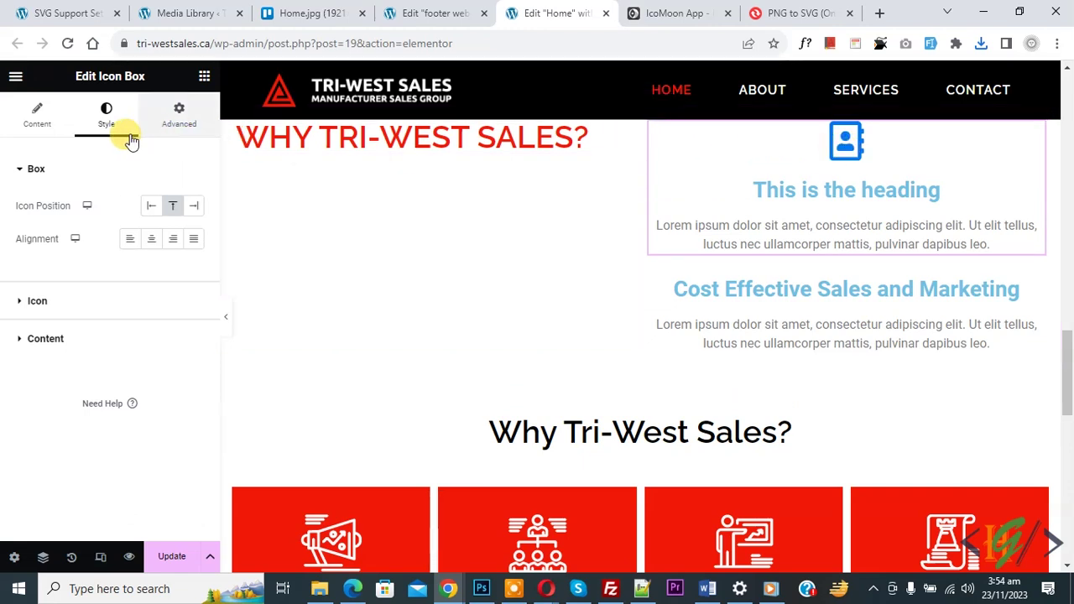
click(32, 122)
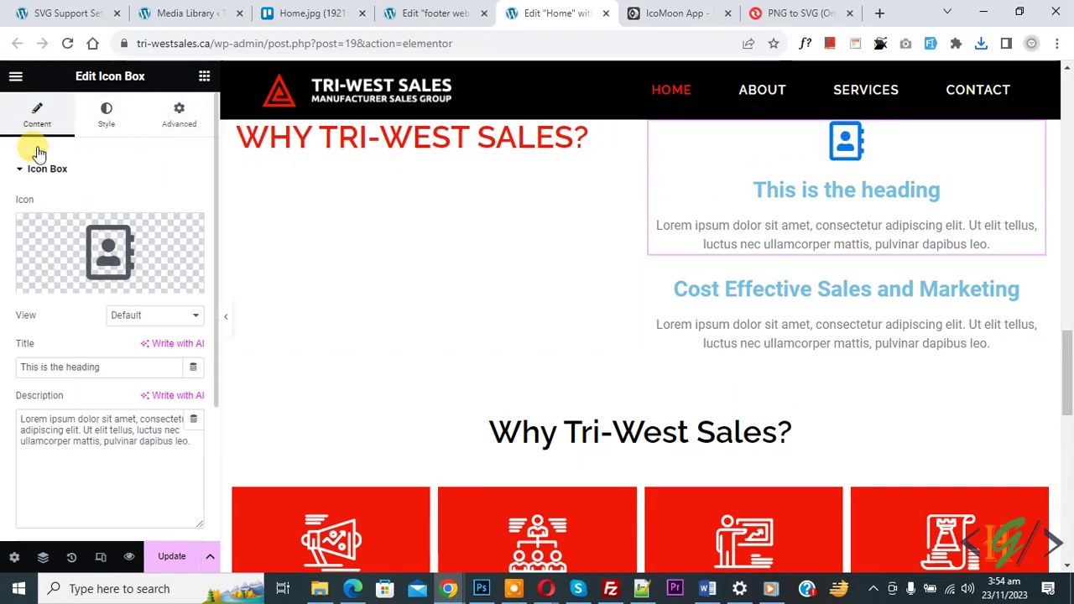
mouse_move(67, 283)
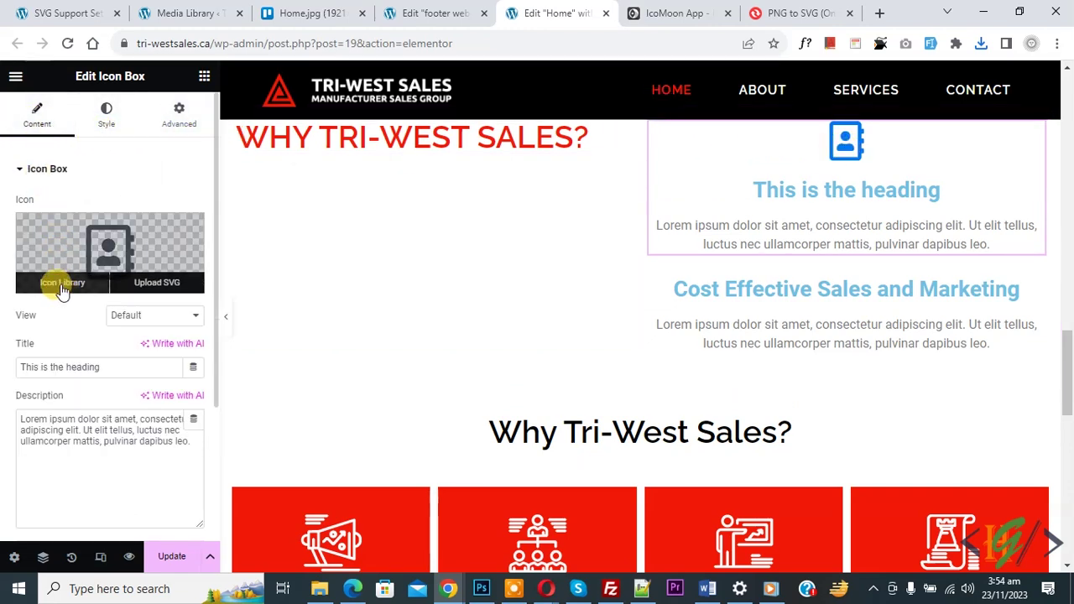
click(64, 286)
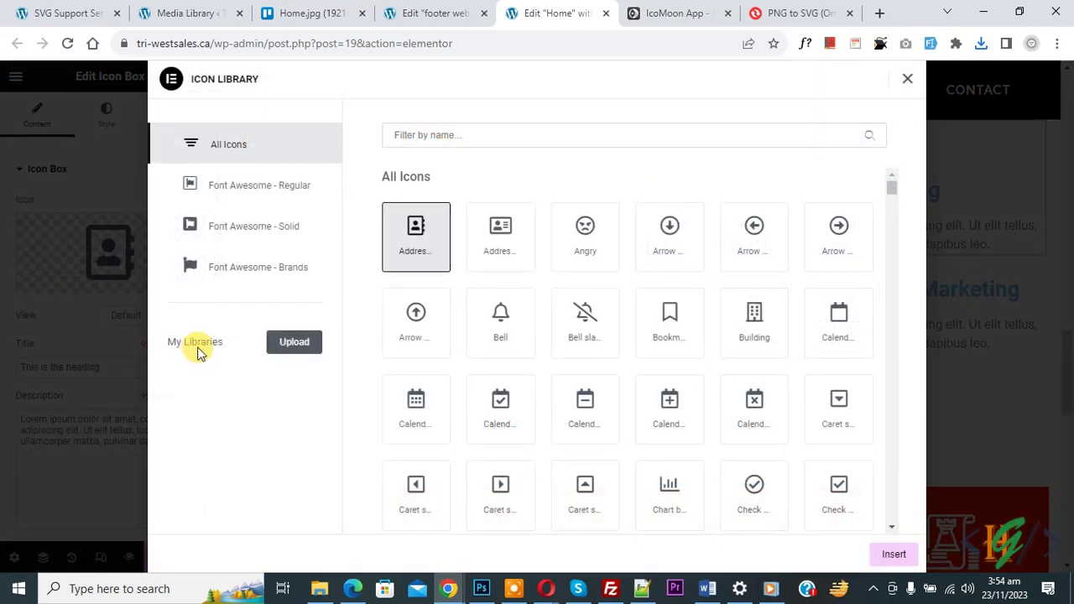
click(293, 343)
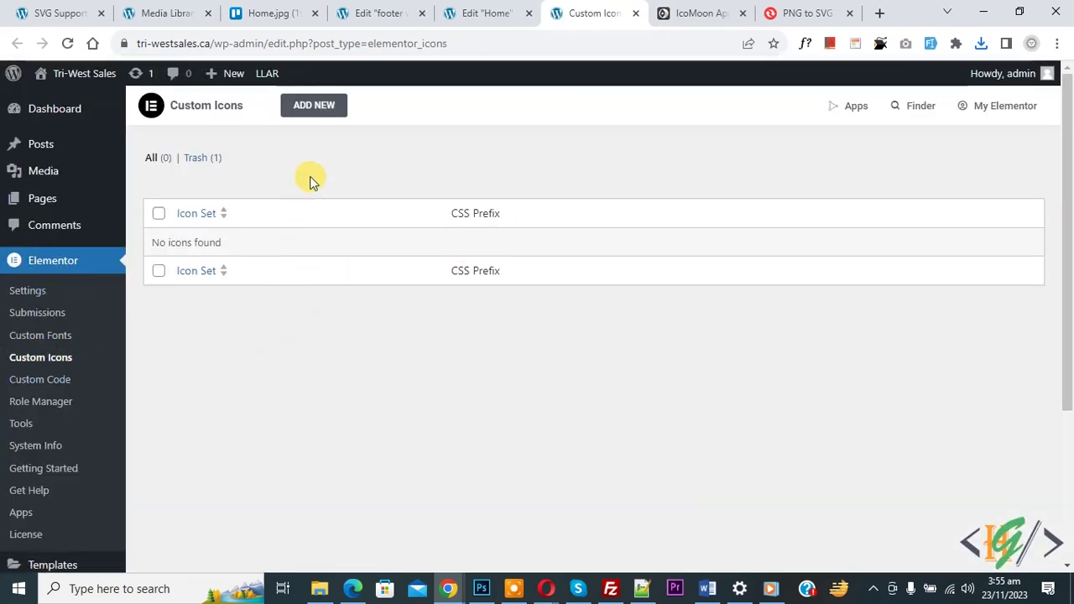
- Upload customfont-v1.0.zip as the new icon set customfont-1 and save it
click(316, 107)
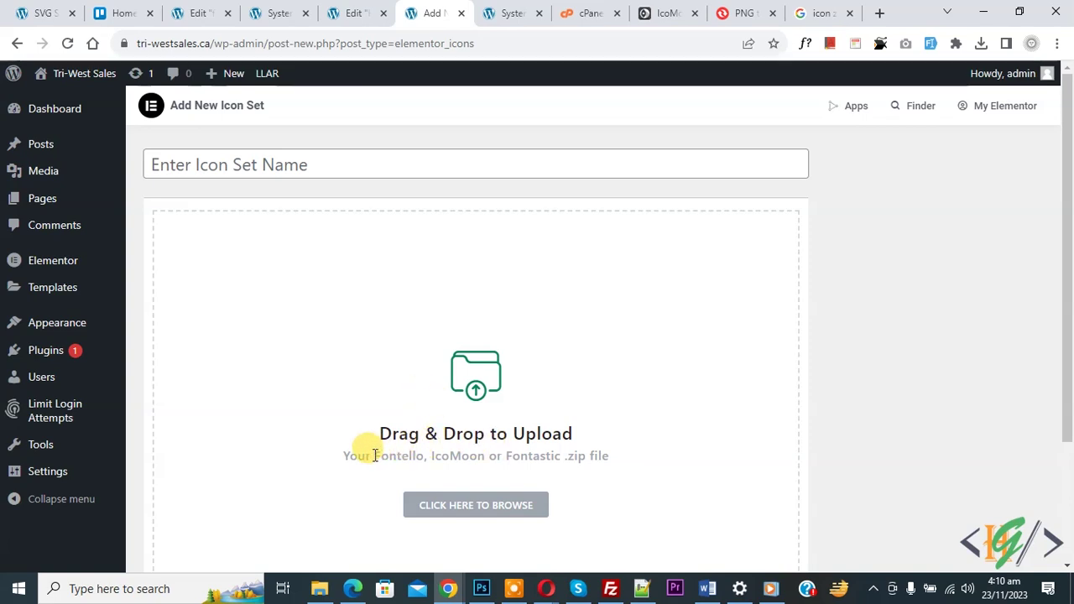
drag(375, 456, 575, 454)
click(643, 453)
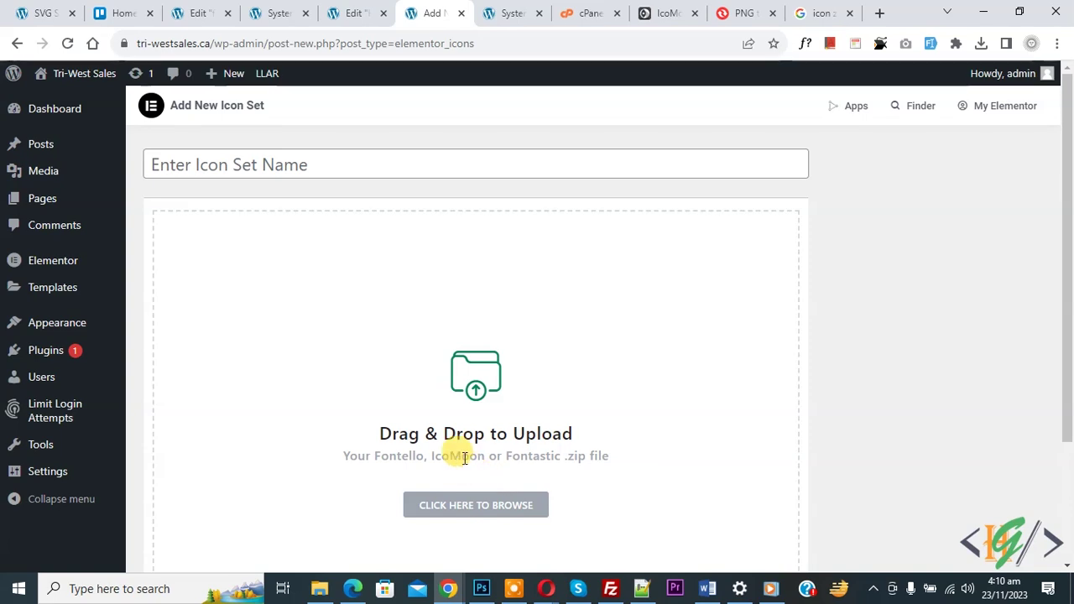
click(472, 508)
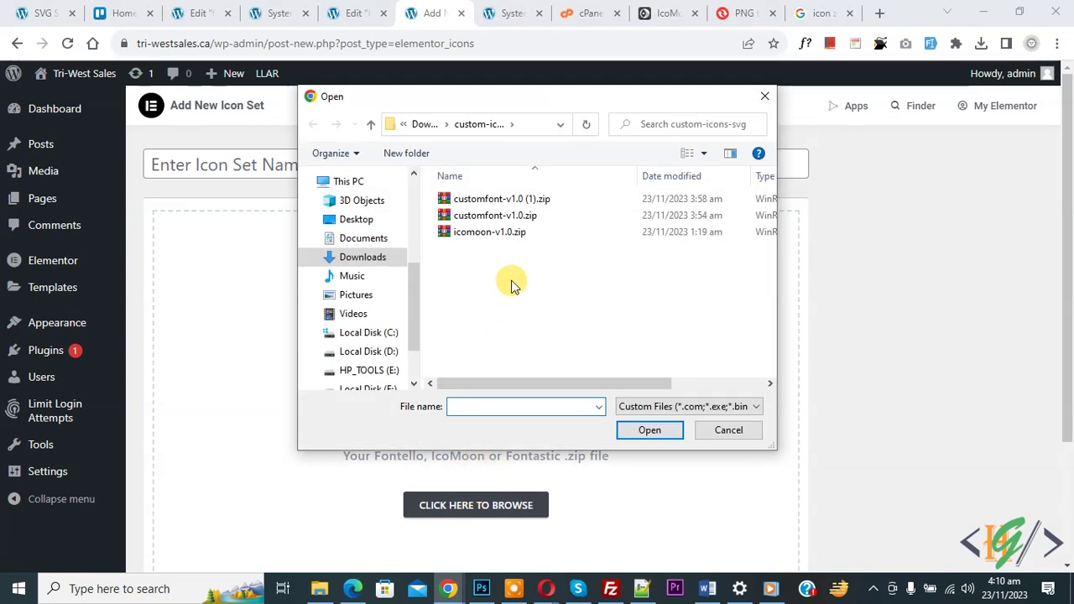
click(487, 218)
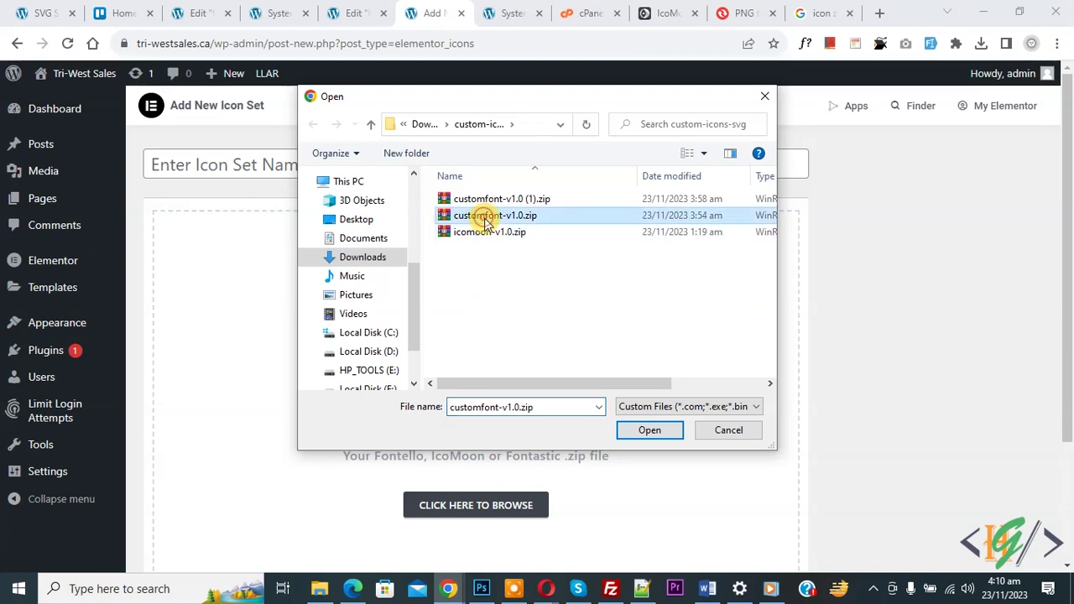
click(648, 435)
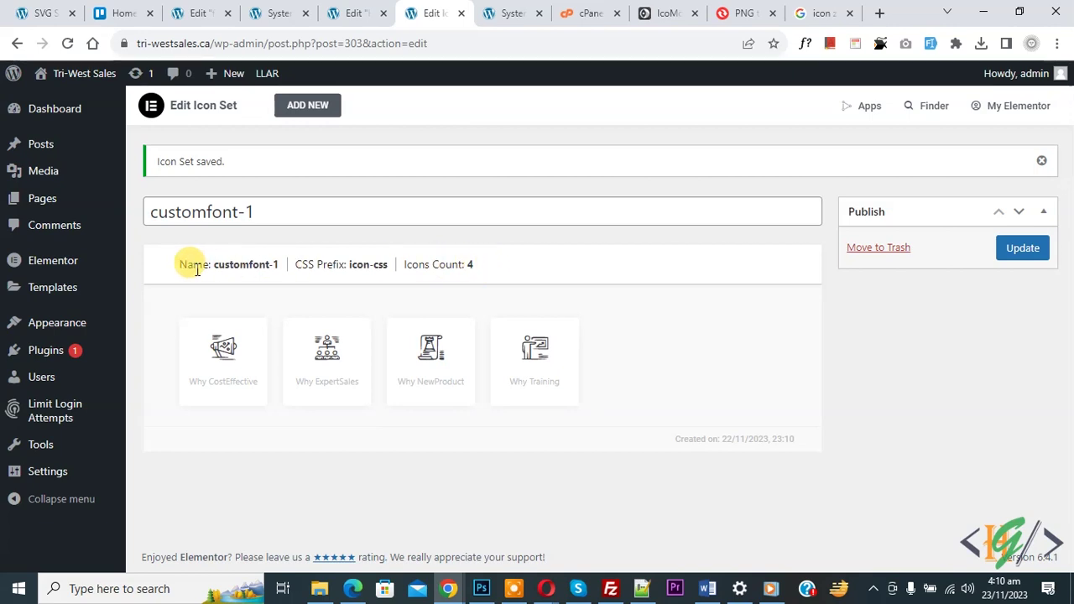
click(1016, 250)
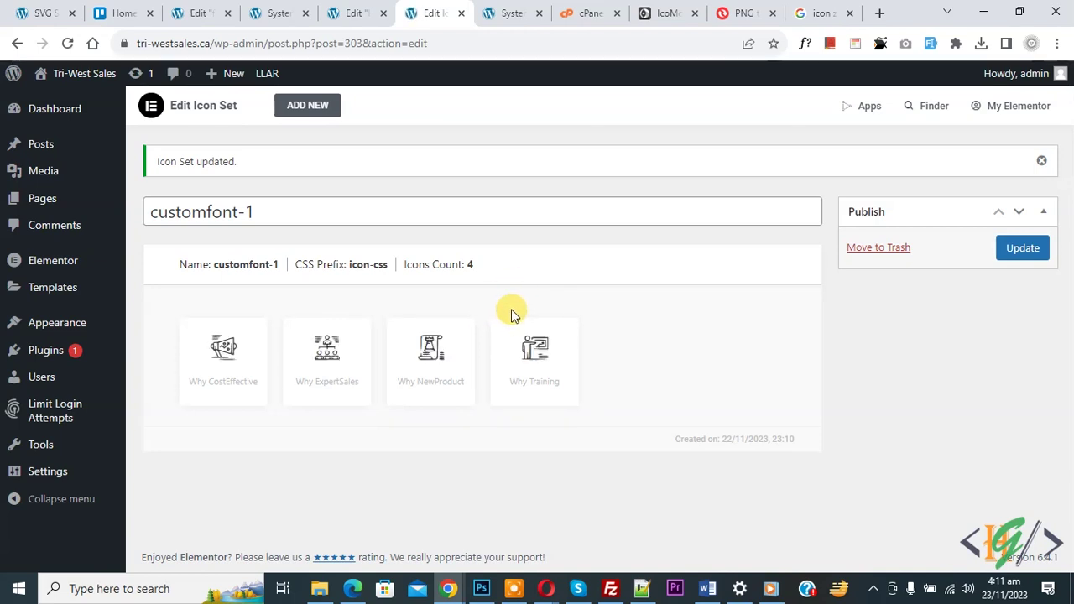
- Reload the Elementor editor page so the new icon set is available
click(358, 10)
click(67, 43)
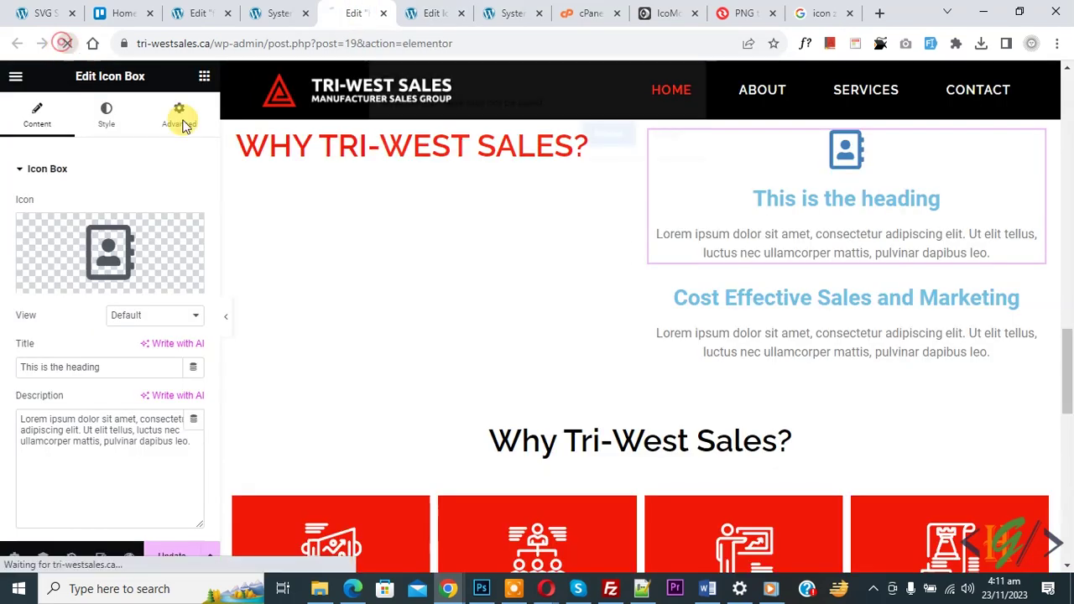
click(609, 134)
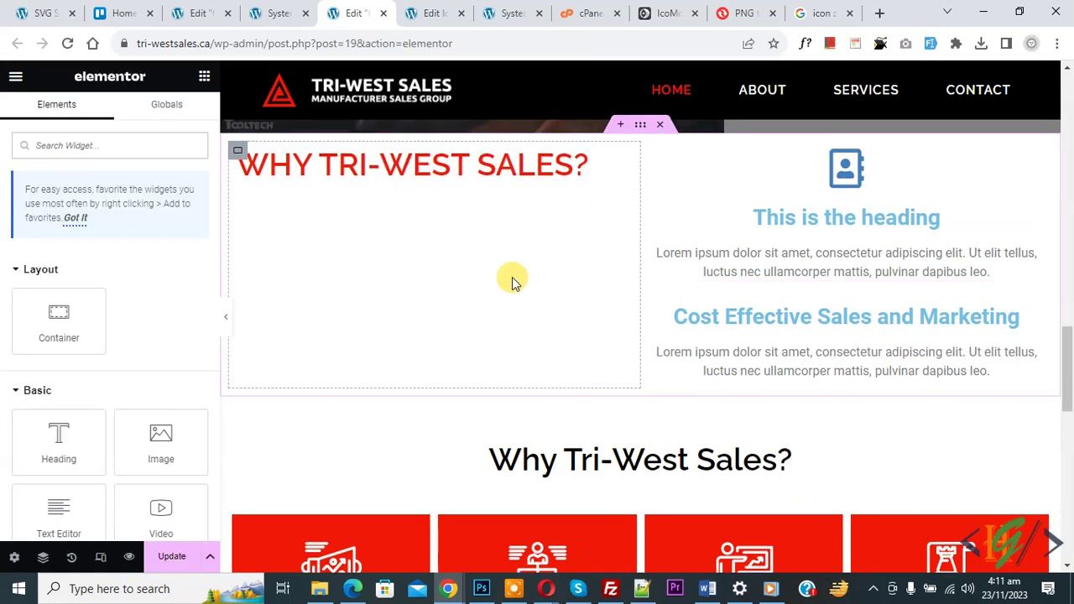
- Insert the training icon from customfont-1 into the top icon box
click(852, 172)
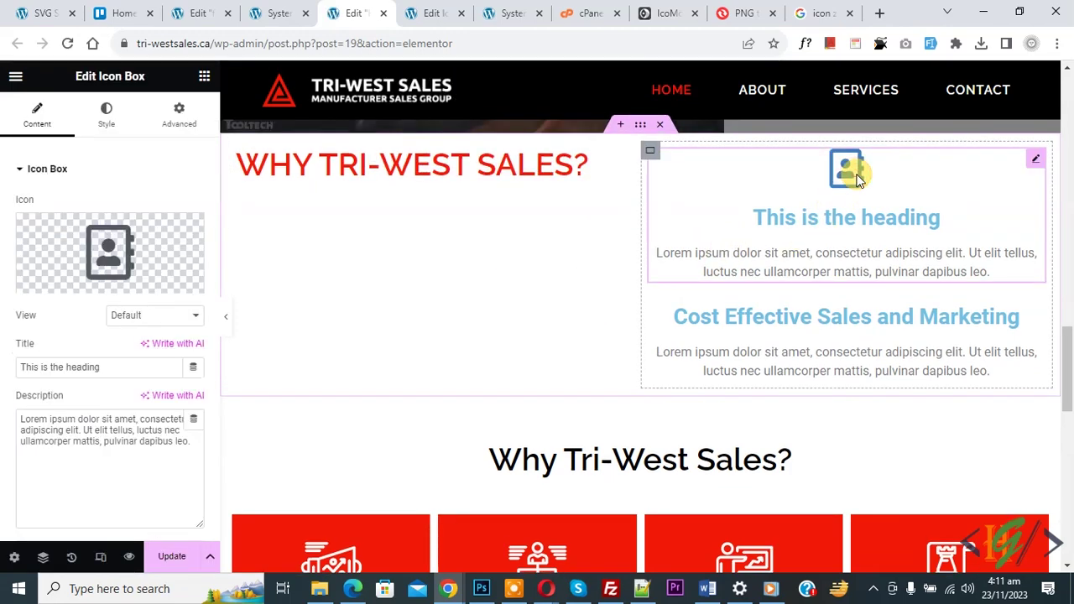
mouse_move(52, 285)
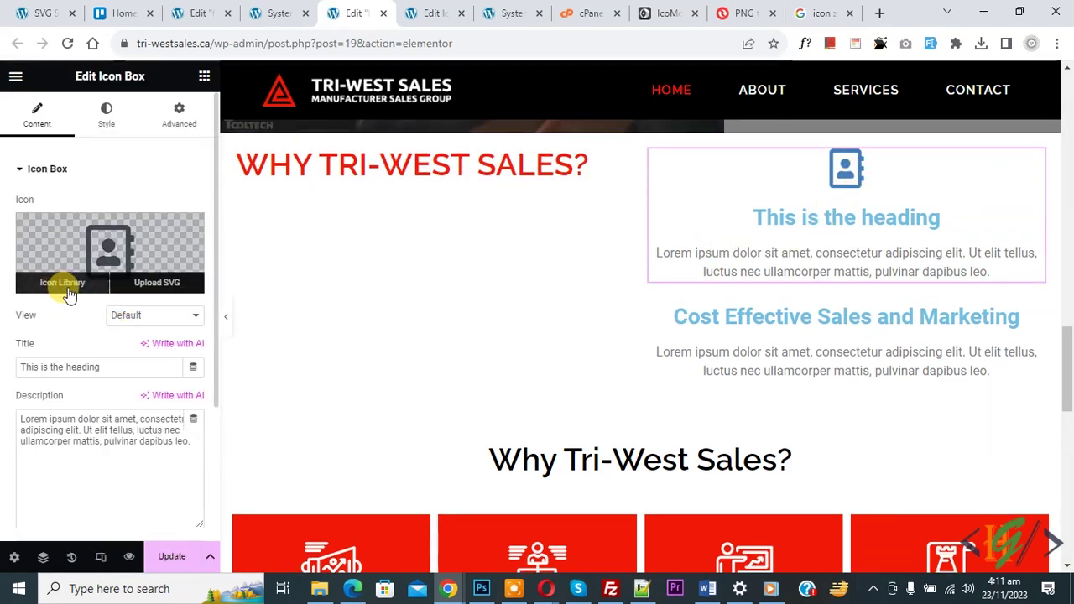
click(66, 289)
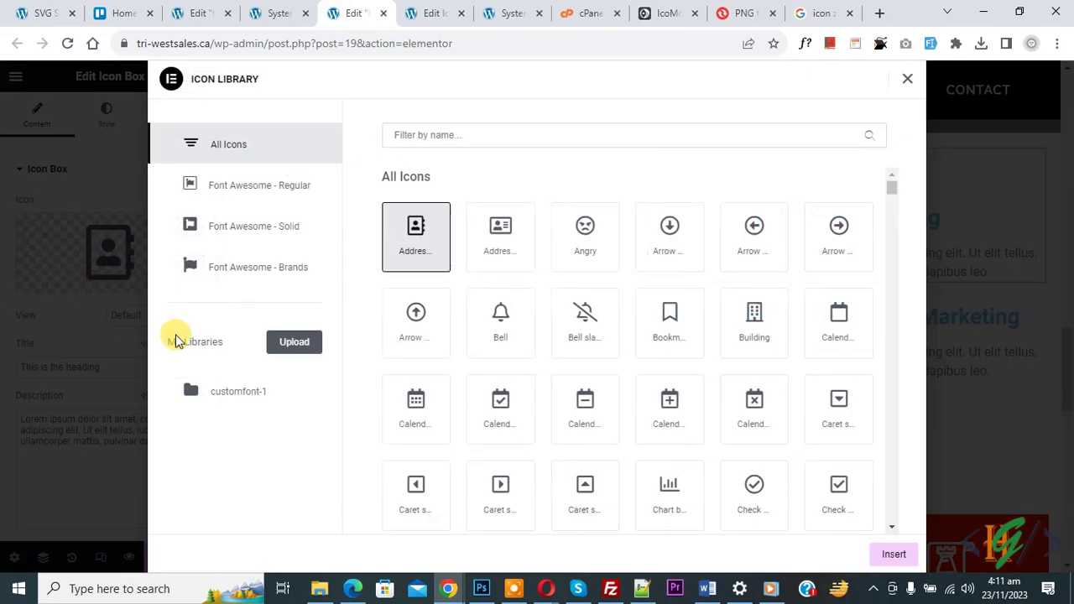
click(246, 396)
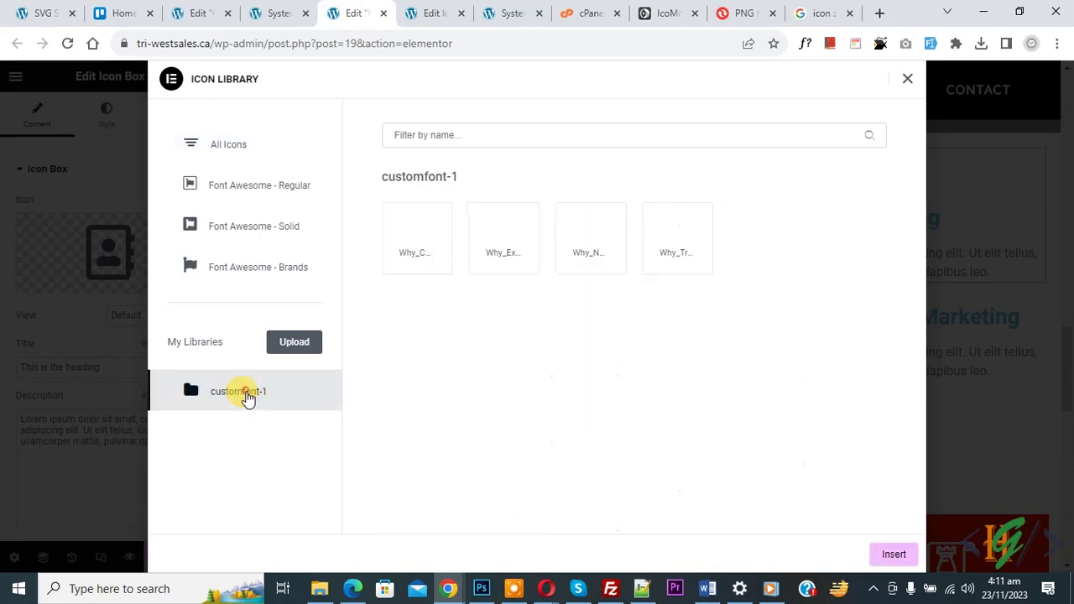
click(677, 241)
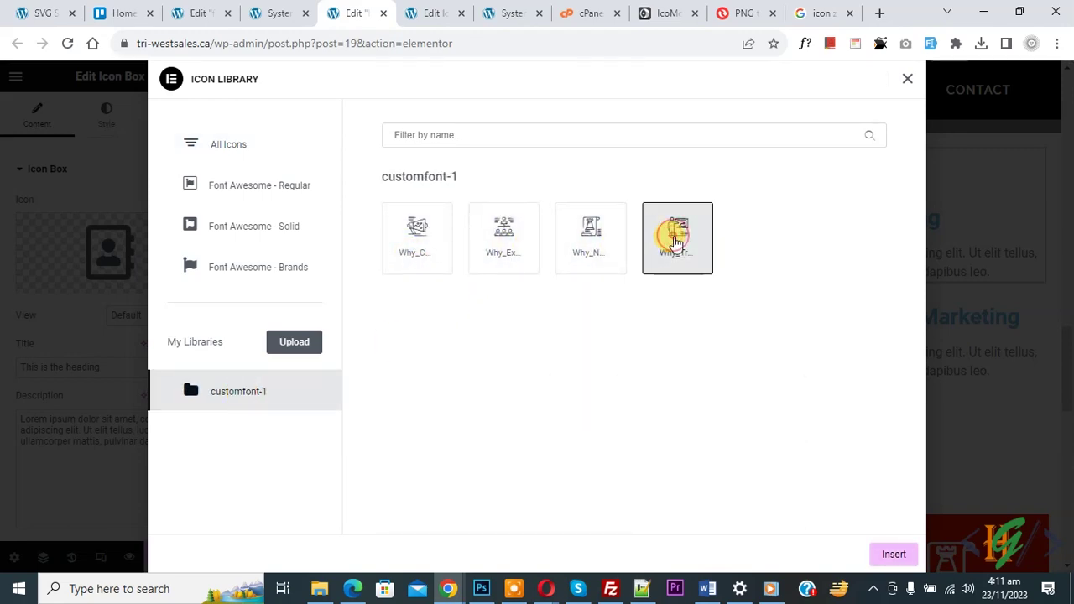
click(895, 555)
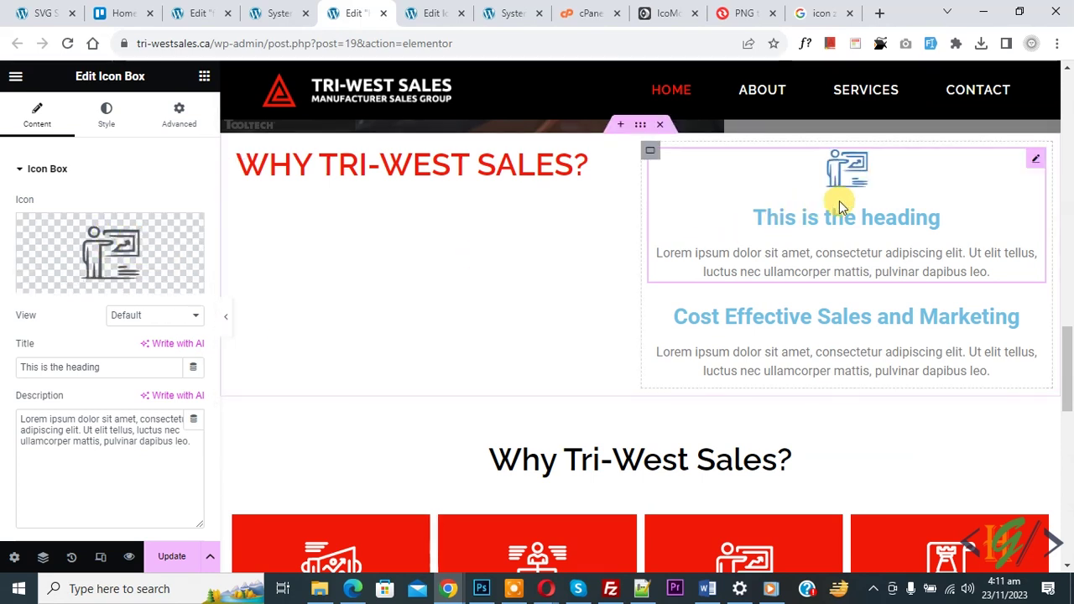
- Set the top icon box's icon primary colour to magenta #B42B78
click(106, 115)
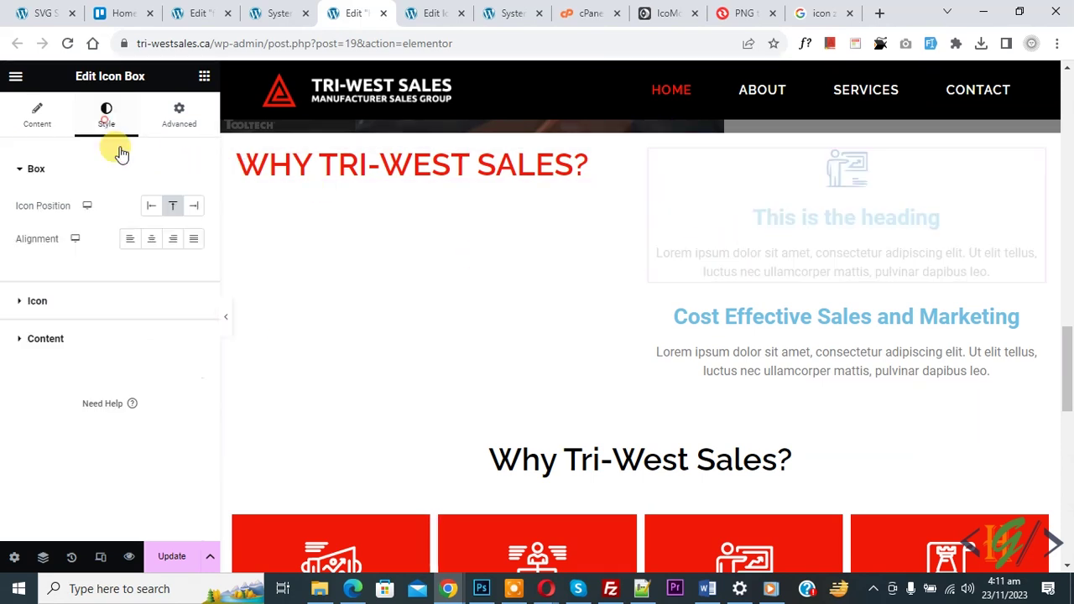
click(79, 300)
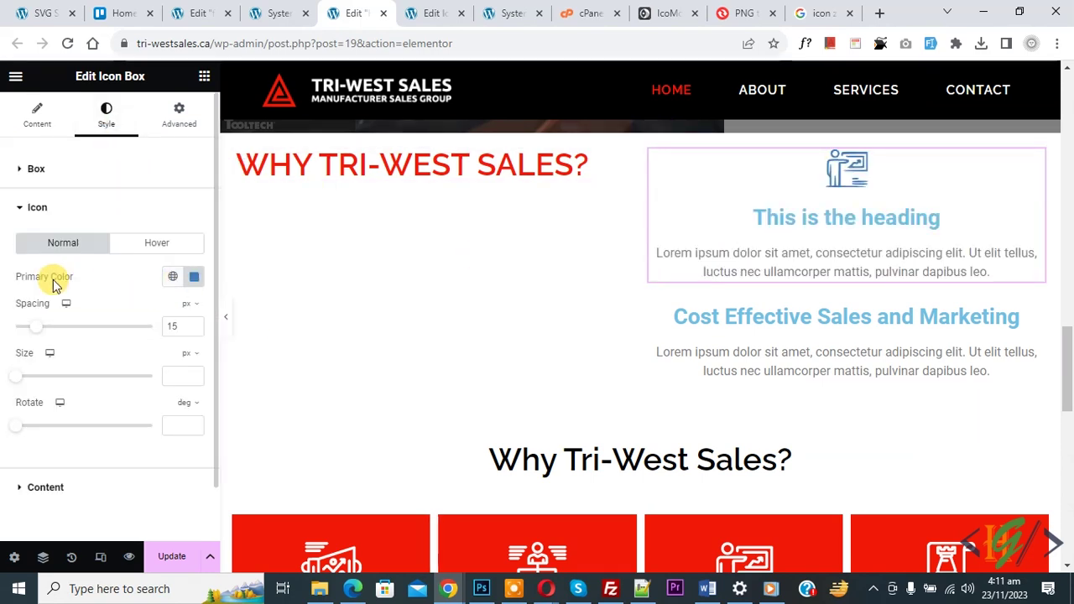
click(194, 276)
click(113, 436)
click(252, 391)
click(266, 369)
drag(209, 468, 267, 468)
drag(251, 374, 234, 374)
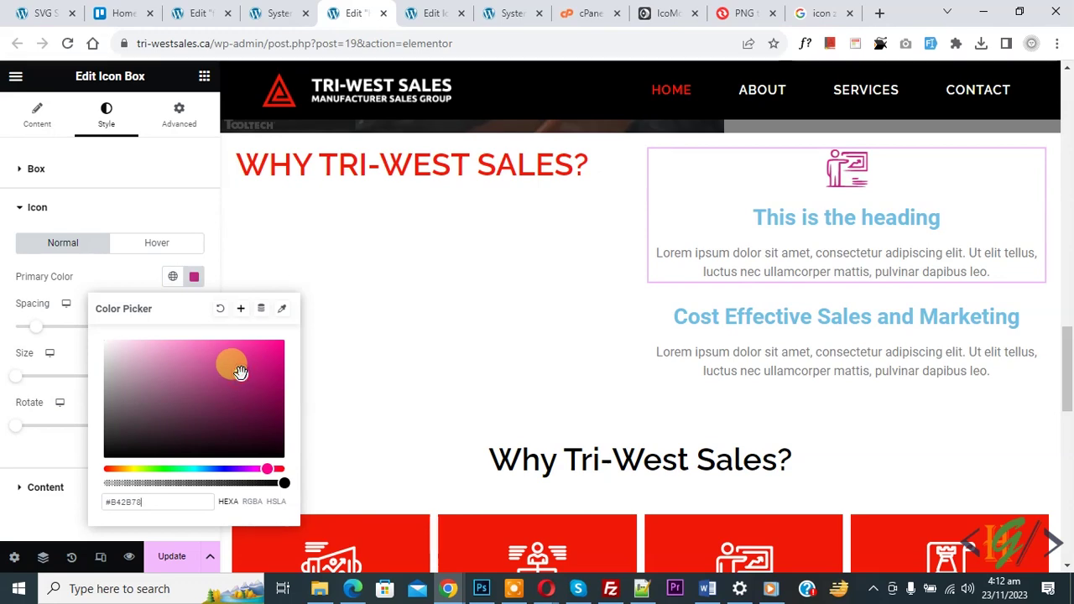
click(434, 10)
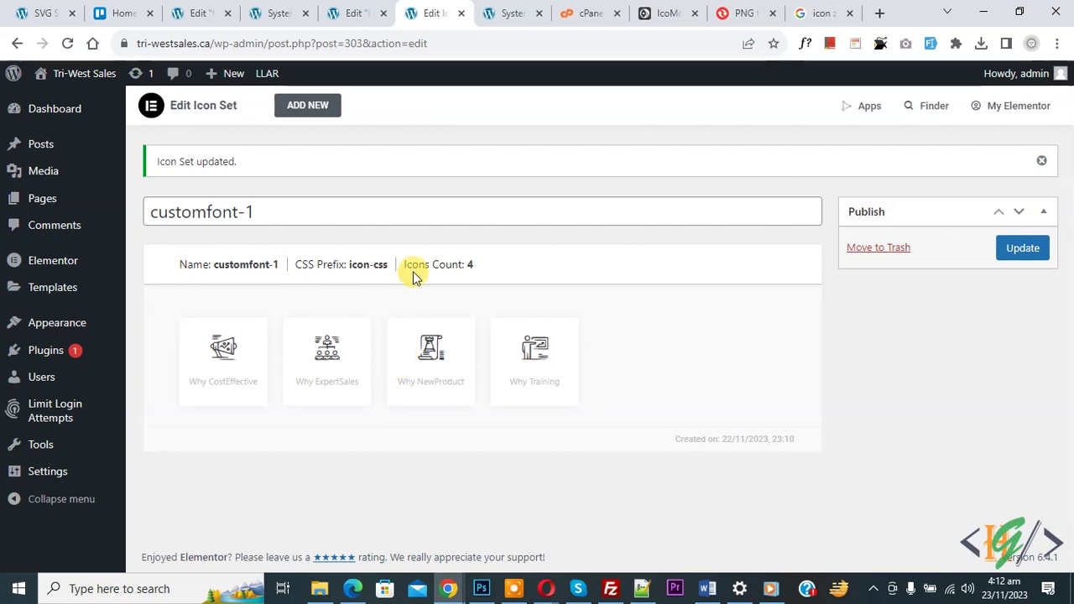
click(497, 14)
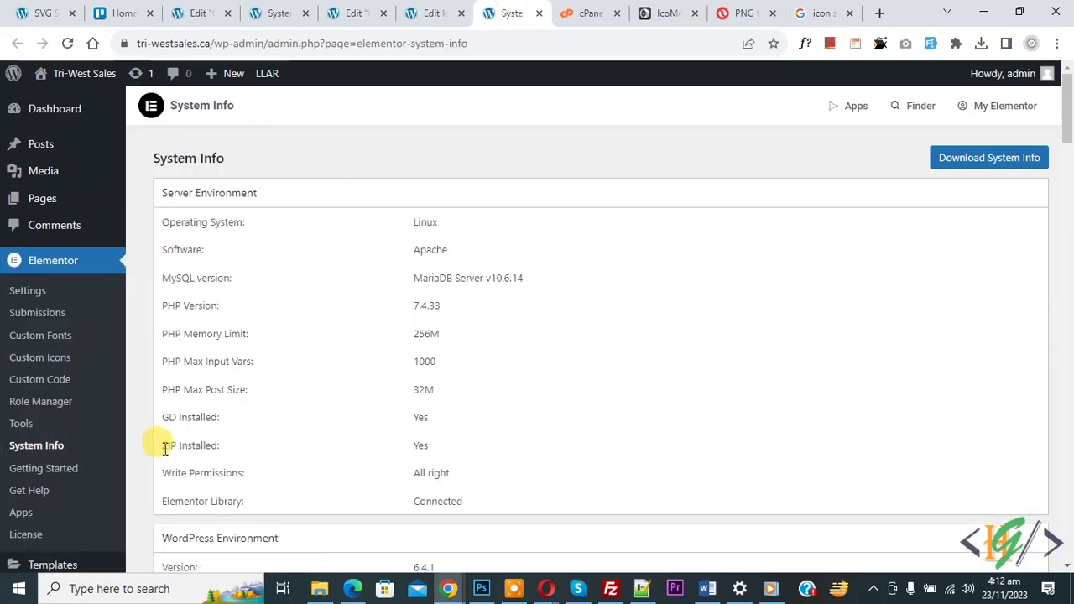
drag(164, 451, 247, 447)
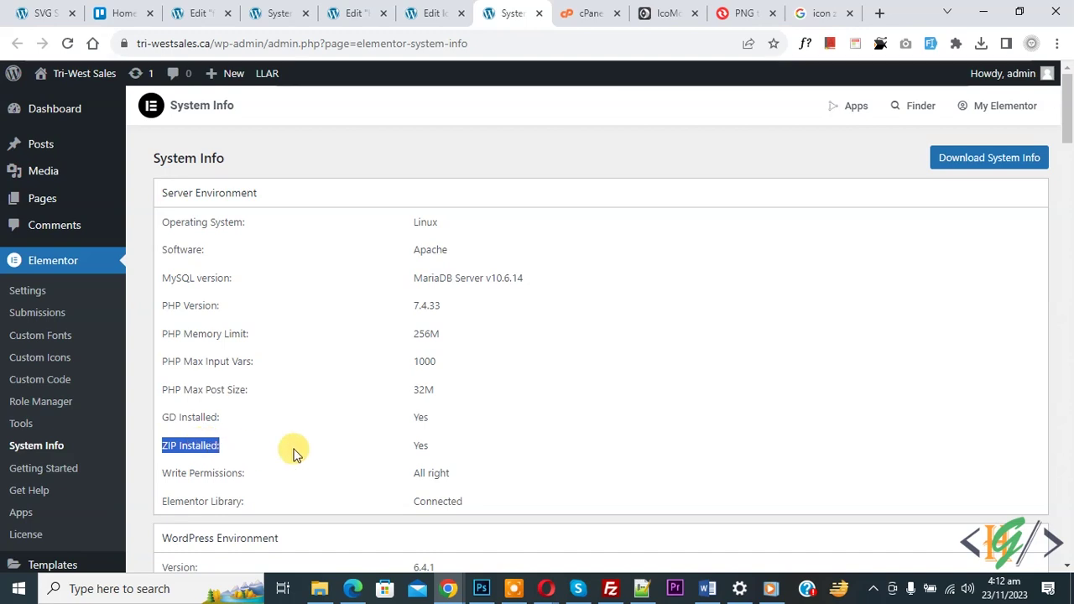
click(415, 445)
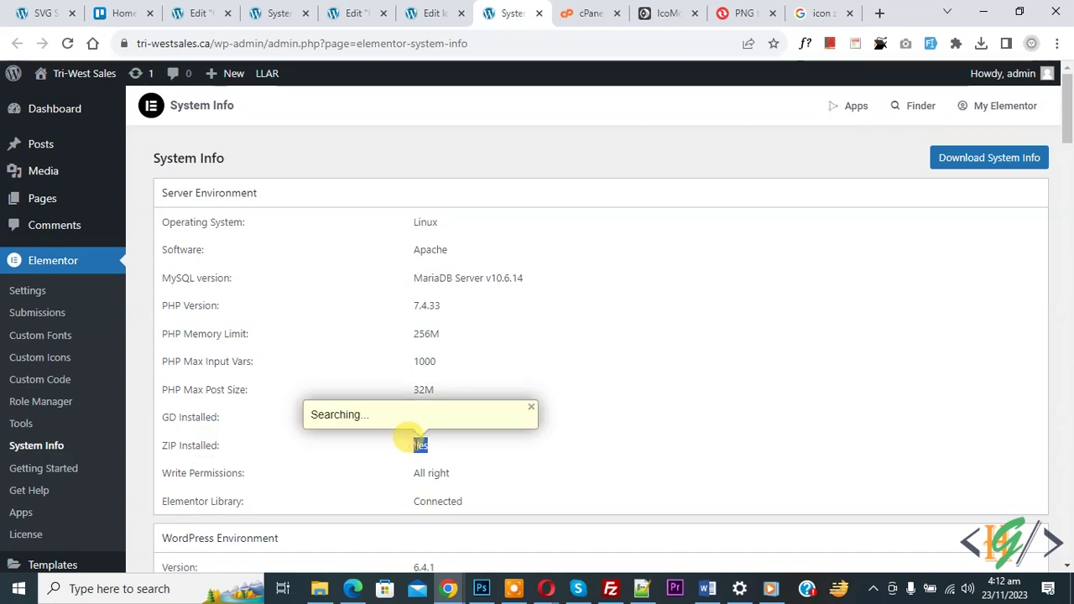
click(169, 445)
drag(164, 452, 229, 451)
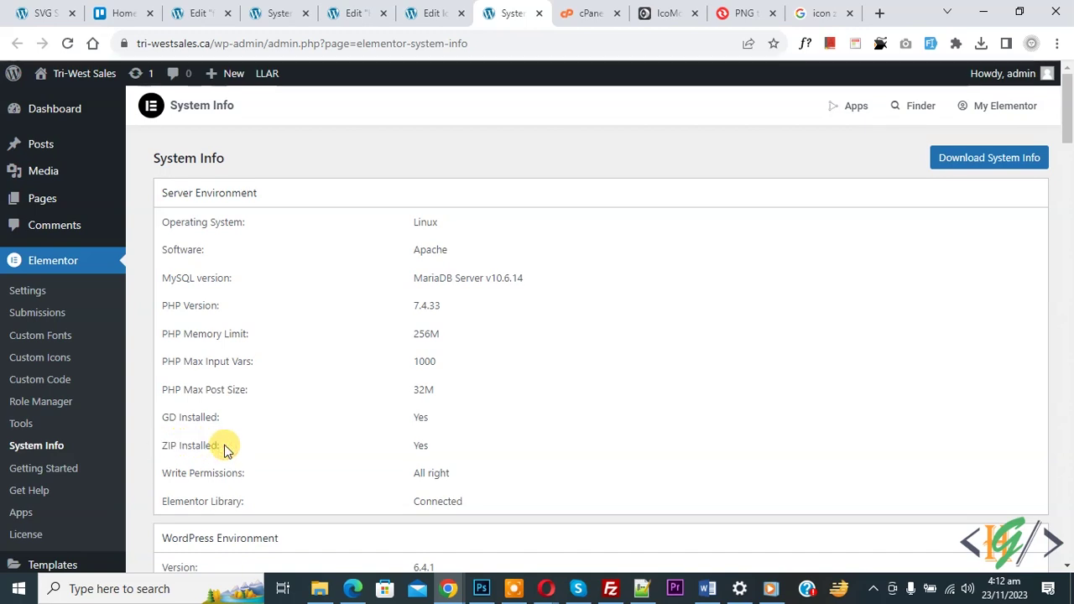
click(354, 10)
click(428, 11)
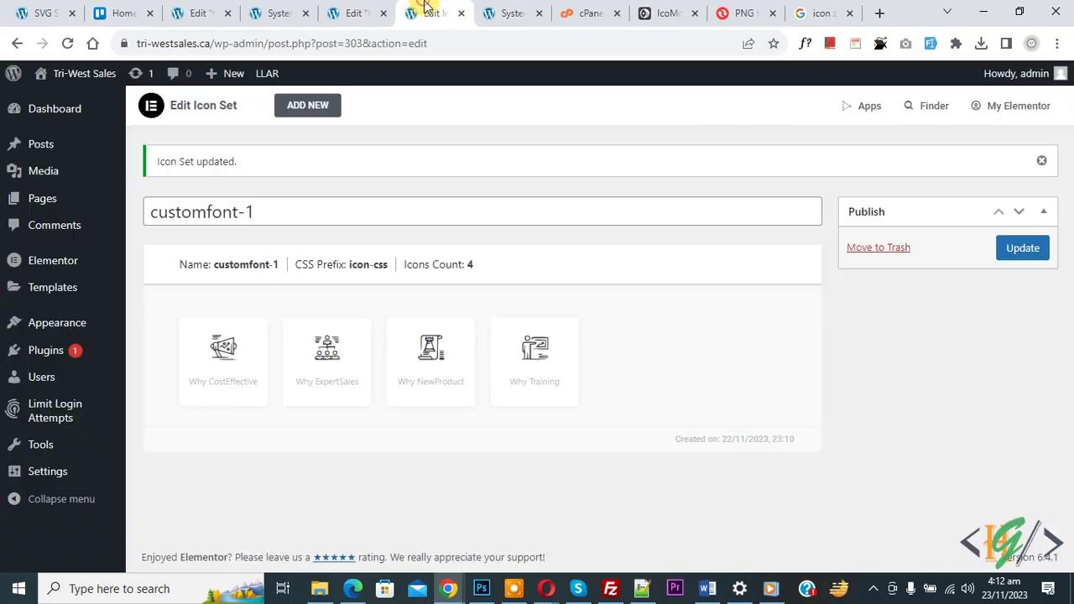